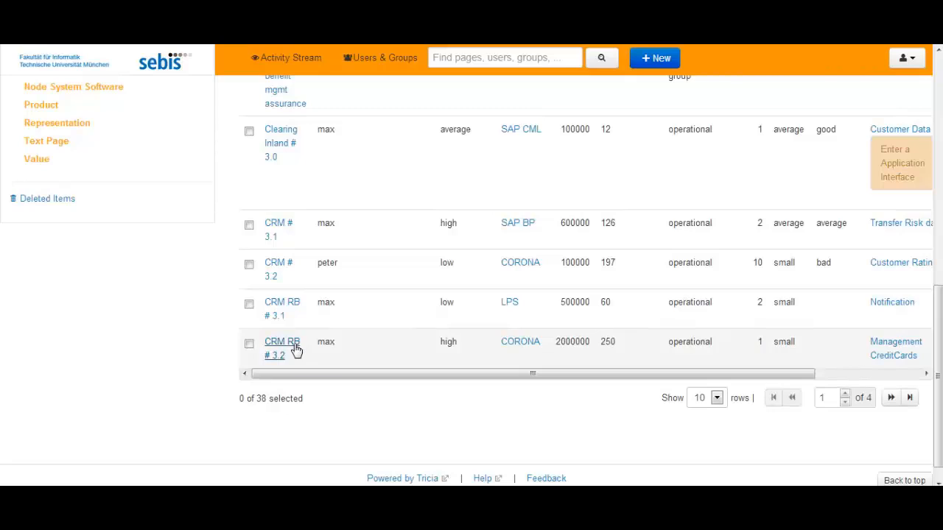
Open the CRM RB # 3.2 application component and look over its attributes, incoming links and the workspace's type list
{"action": "left_click", "coordinate": [296, 350]}
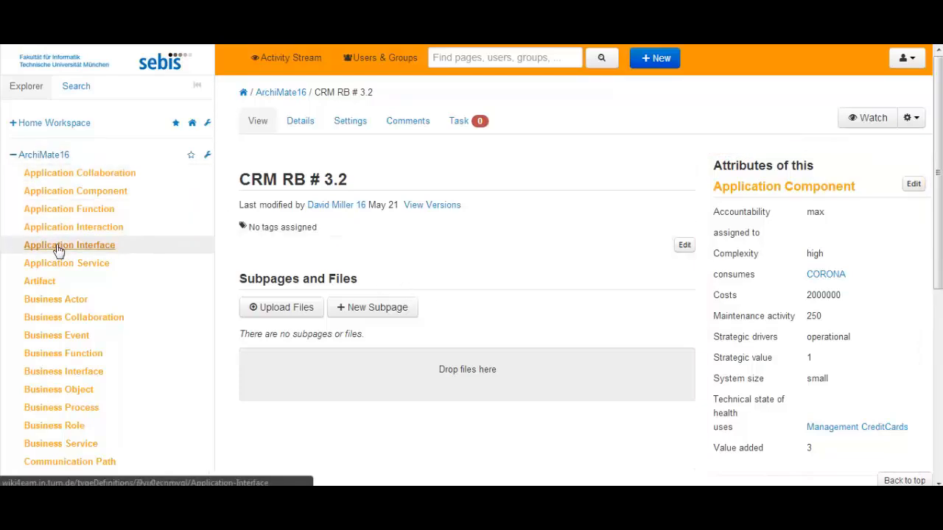
{"action": "scroll", "coordinate": [65, 373], "scroll_direction": "down", "scroll_amount": 5}
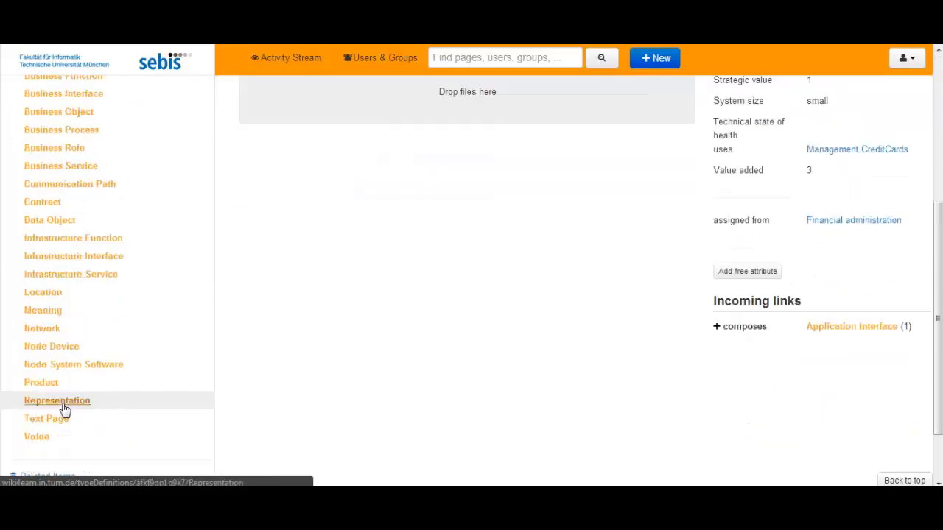
{"action": "scroll", "coordinate": [66, 369], "scroll_direction": "up", "scroll_amount": 5}
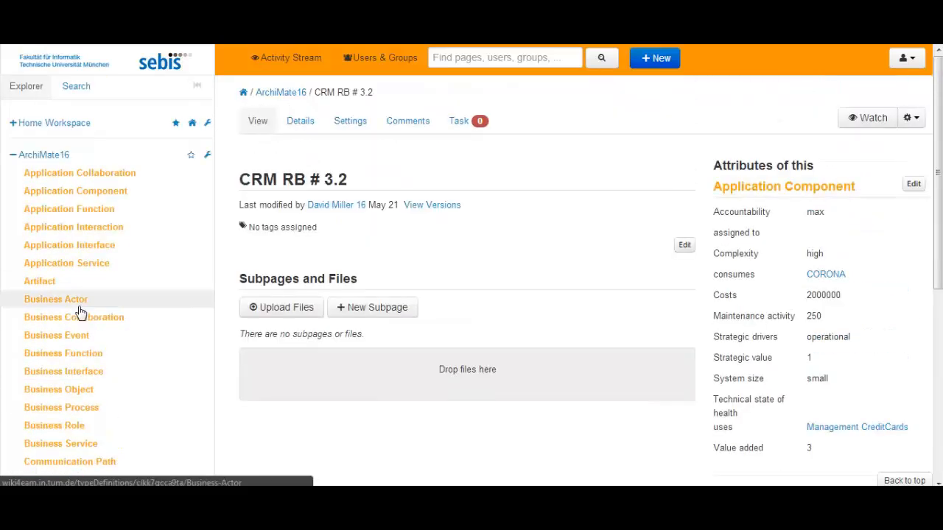
Open the ArchiMate16 workspace's open tasks and start adding a conflict resolution there
{"action": "left_click", "coordinate": [56, 157]}
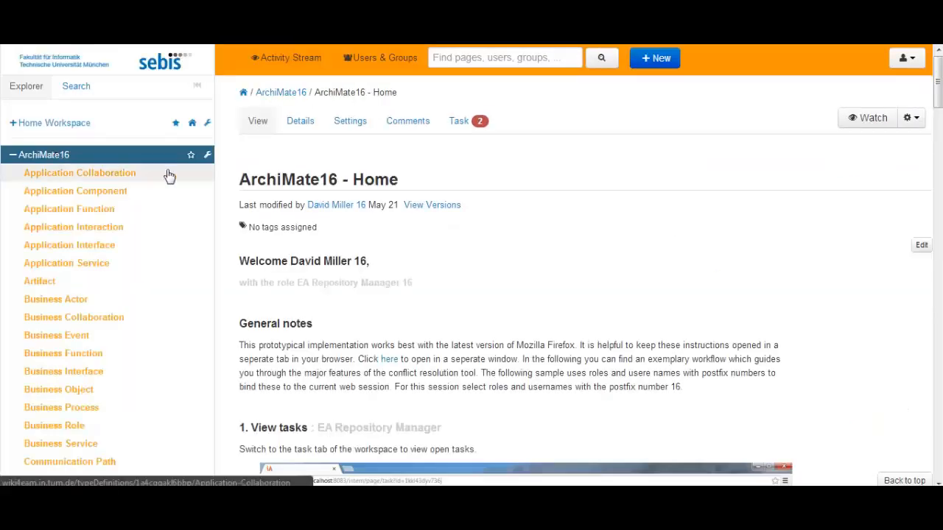
{"action": "left_click", "coordinate": [458, 124]}
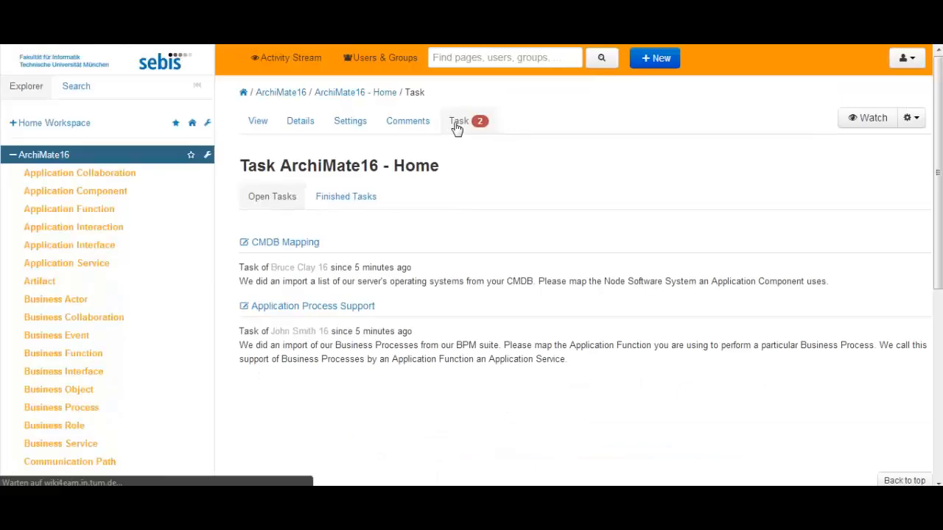
{"action": "left_click", "coordinate": [914, 120]}
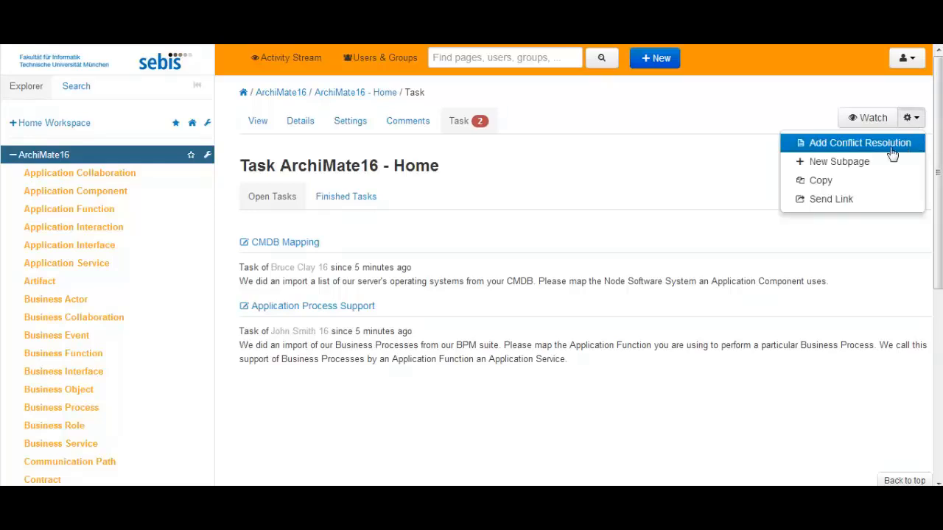
{"action": "left_click", "coordinate": [843, 148]}
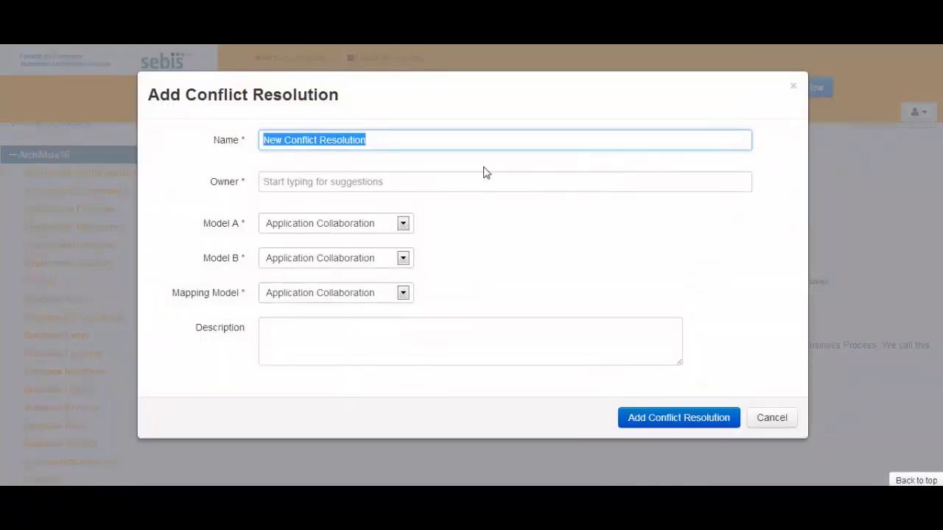
Name the conflict resolution "Device Application Mapping" and assign Data Owner 16 as its owner
{"action": "type", "text": "Device Application Mapping"}
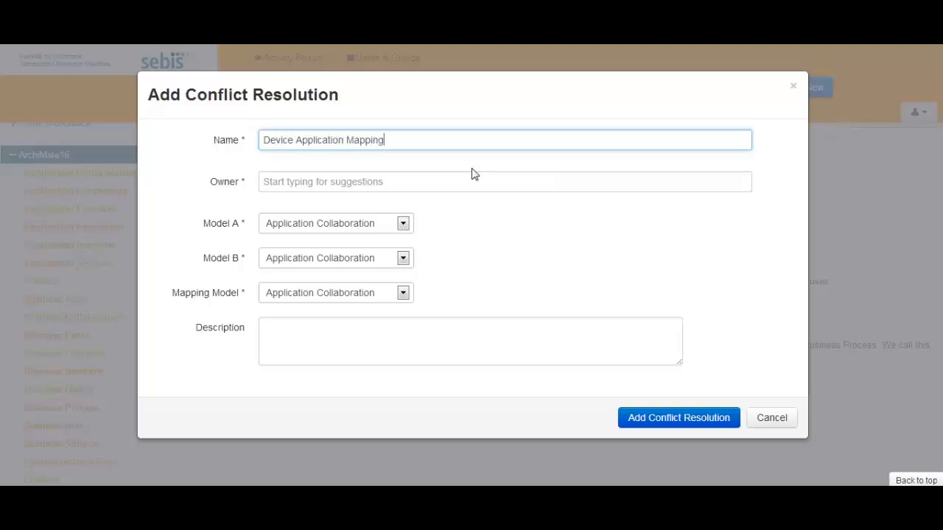
{"action": "left_click", "coordinate": [440, 179]}
{"action": "type", "text": "data owner"}
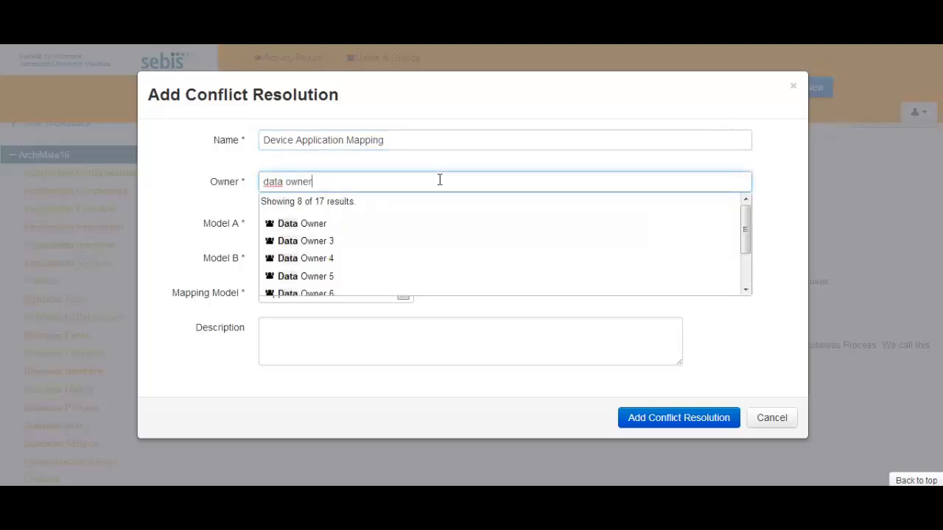
{"action": "type", "text": " 16"}
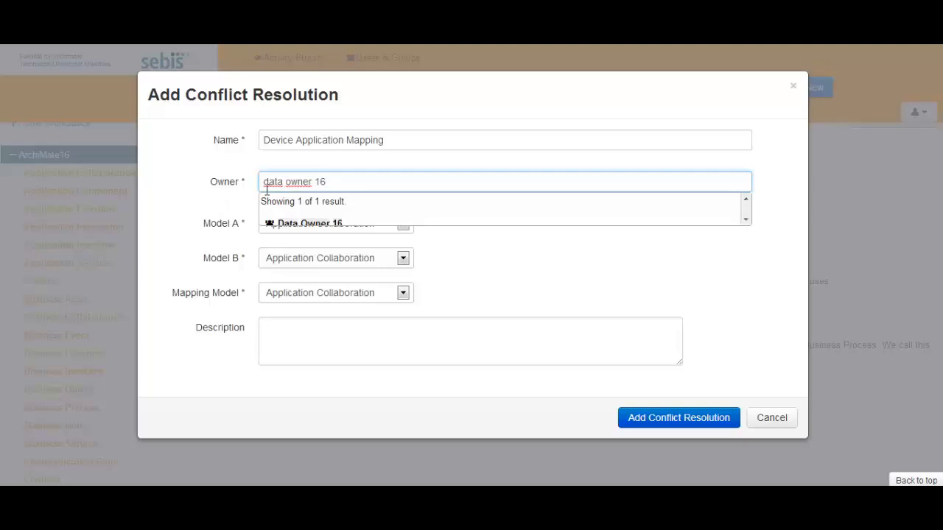
{"action": "left_click", "coordinate": [301, 223]}
Set Model A to Application Component, Model B to Node Device and the mapping model to Infrastructure Interface
{"action": "left_click", "coordinate": [302, 223]}
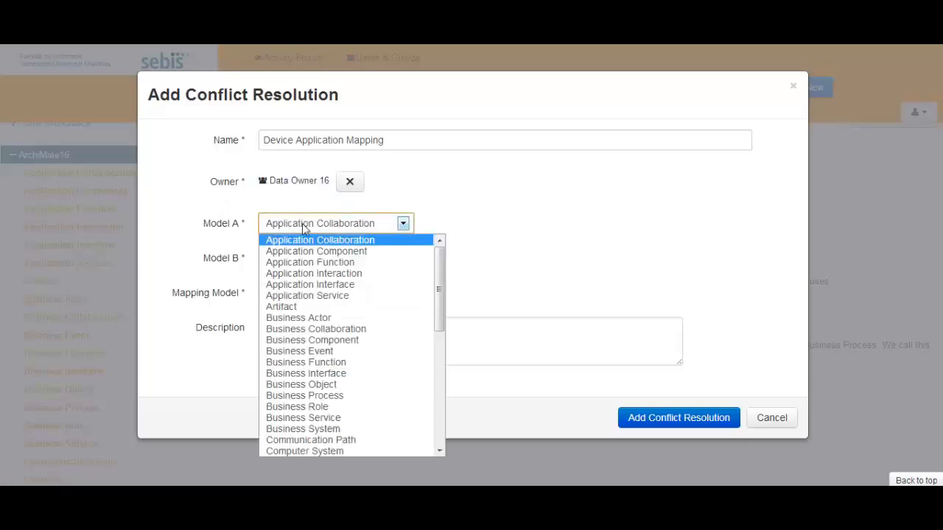
{"action": "left_click", "coordinate": [311, 254]}
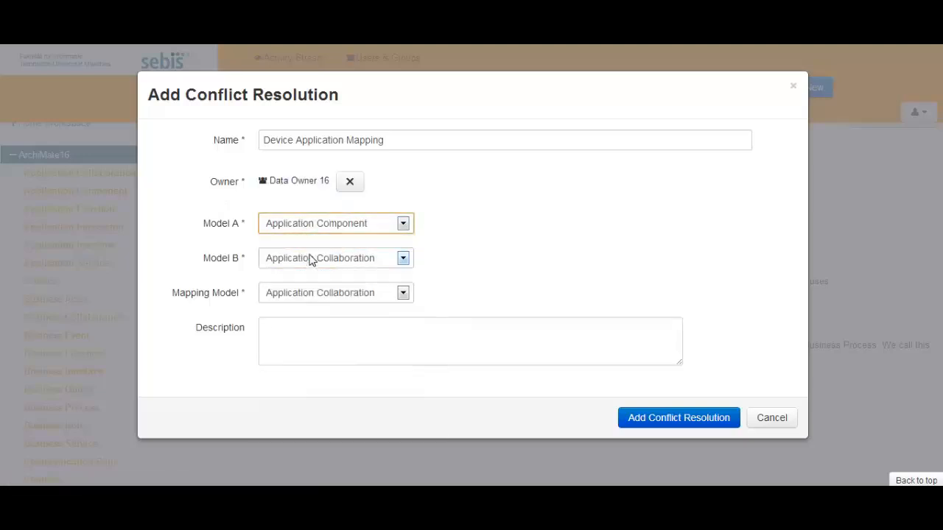
{"action": "left_click", "coordinate": [311, 259]}
{"action": "scroll", "coordinate": [309, 212], "scroll_direction": "down", "scroll_amount": 5}
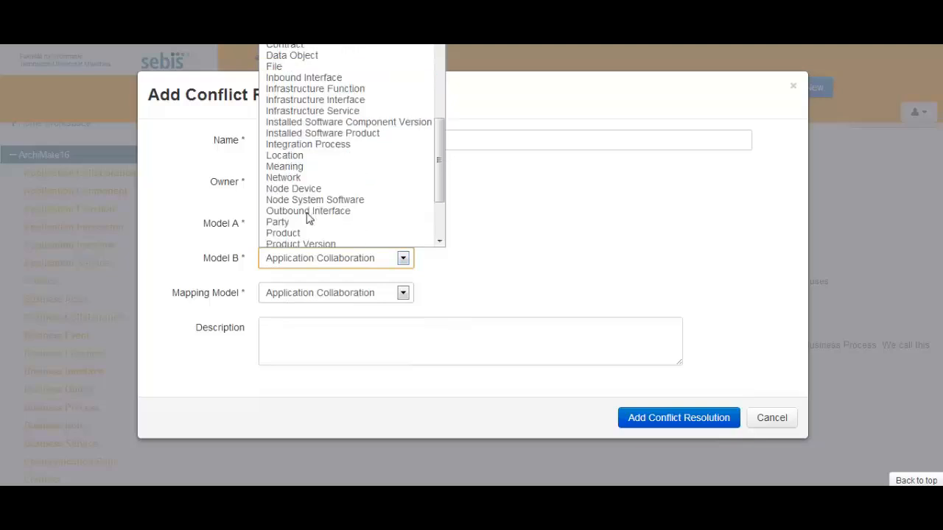
{"action": "scroll", "coordinate": [309, 217], "scroll_direction": "down", "scroll_amount": 2}
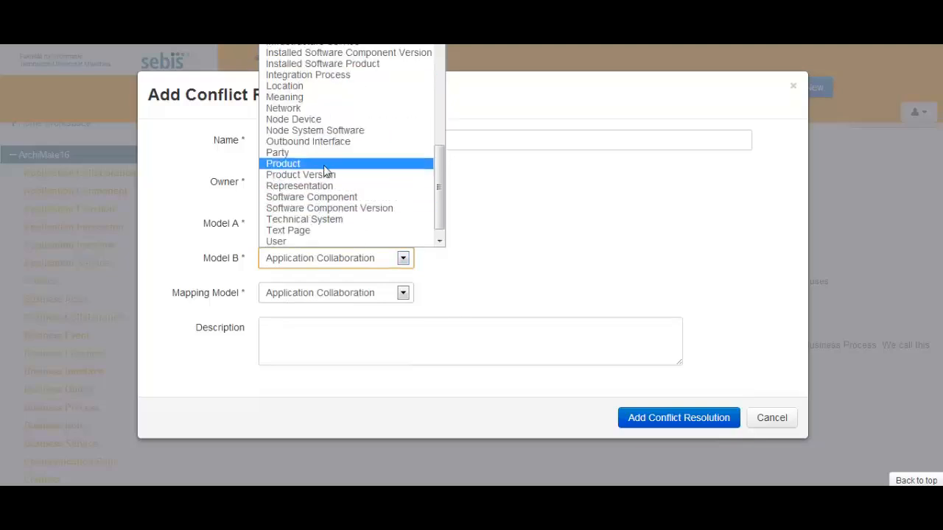
{"action": "left_click", "coordinate": [330, 125]}
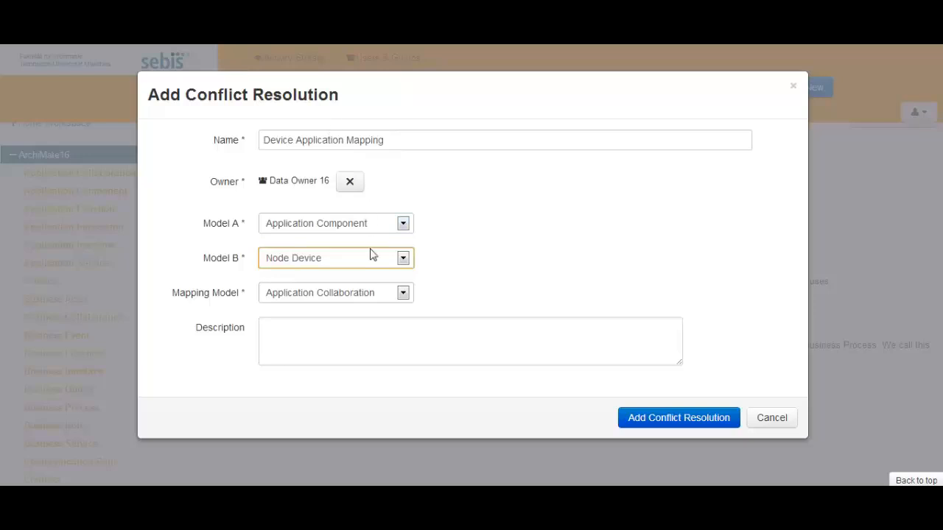
{"action": "left_click", "coordinate": [372, 293]}
{"action": "scroll", "coordinate": [390, 221], "scroll_direction": "down", "scroll_amount": 4}
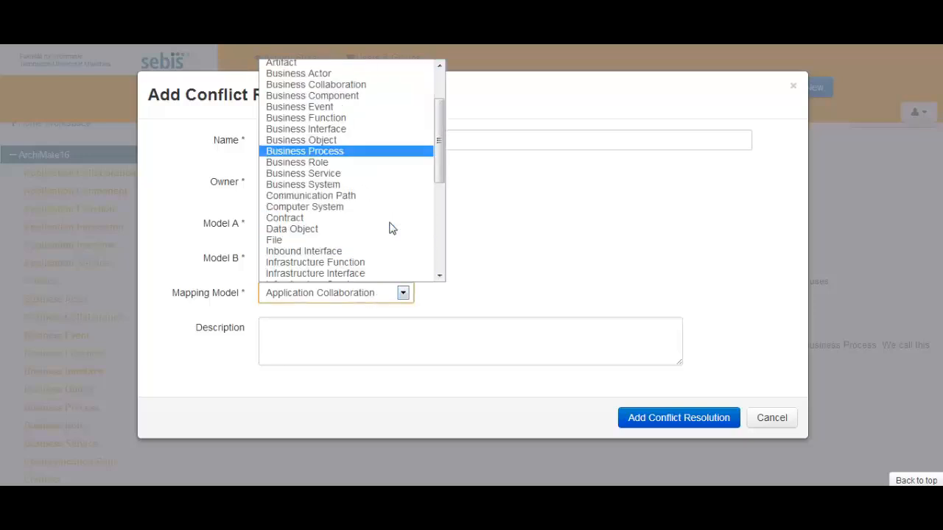
{"action": "left_click", "coordinate": [391, 206]}
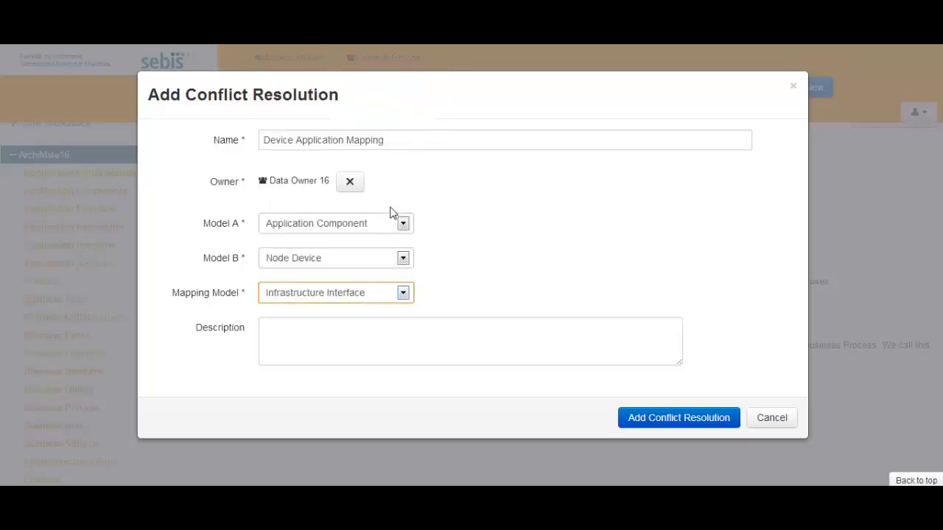
Enter the description 'We recently added data from SAP PI. Please map your "Application Component" to the "Node Device" where your application is hosted' and submit it
{"action": "left_click", "coordinate": [356, 334]}
{"action": "type", "text": "We recen"}
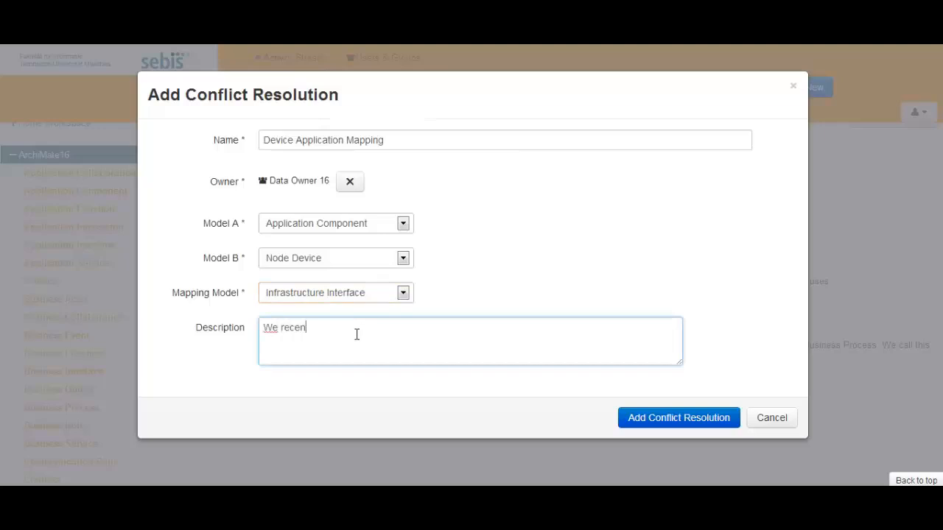
{"action": "type", "text": "tly added data from"}
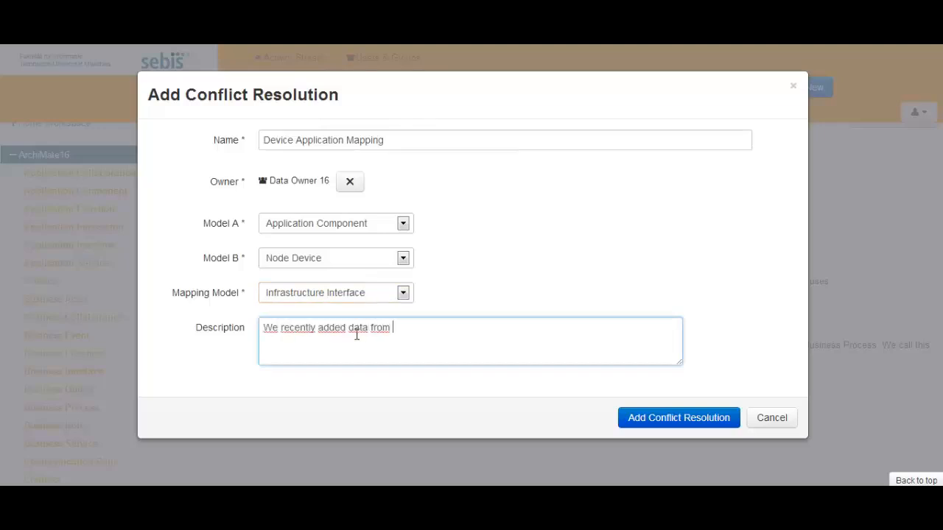
{"action": "type", "text": " SAP PI. Please map your \"Application Compo"}
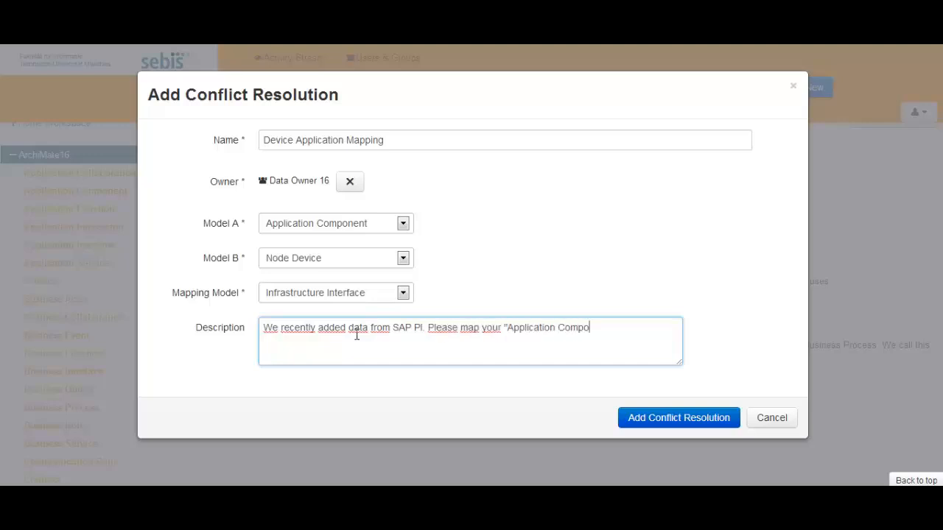
{"action": "type", "text": "nent\" to the \"Node Device\" where your application is hosted"}
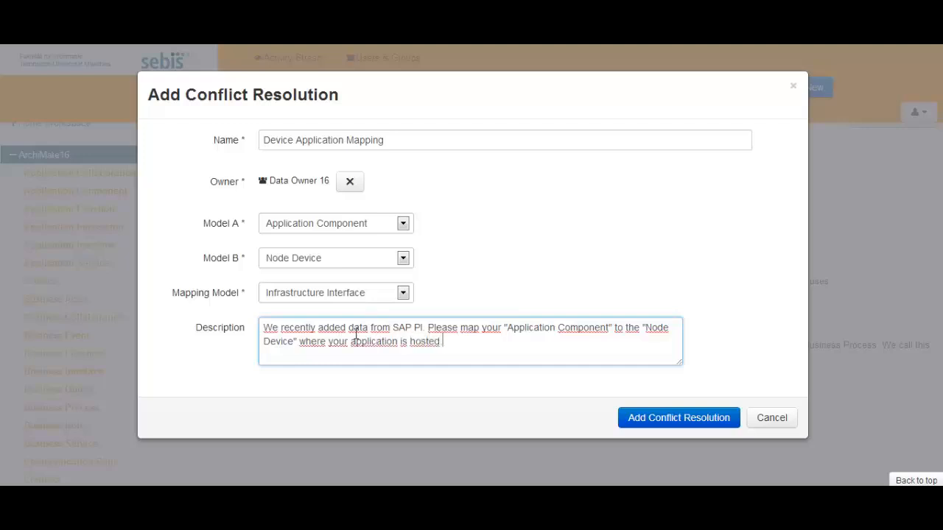
{"action": "left_click", "coordinate": [665, 419]}
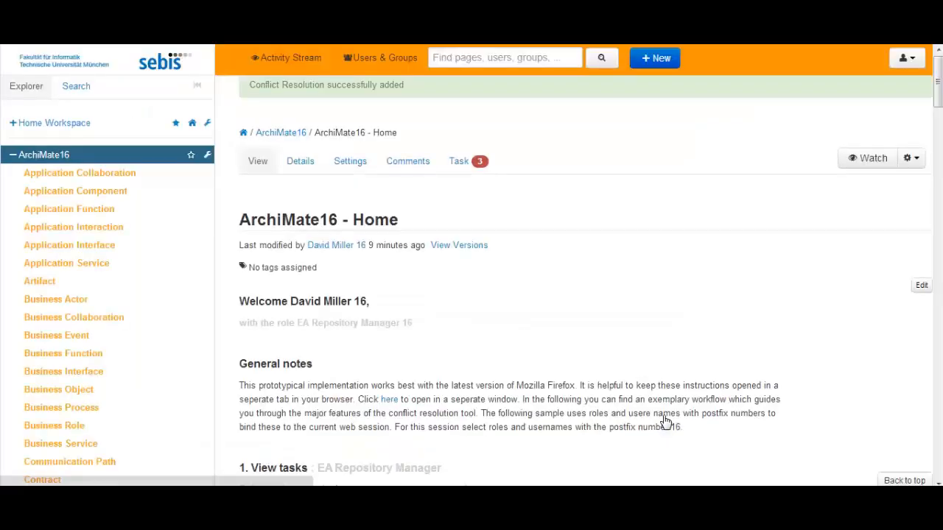
Check the workspace's open tasks and switch to the Data Owner user through the Execute section of the home page instructions
{"action": "left_click", "coordinate": [459, 163]}
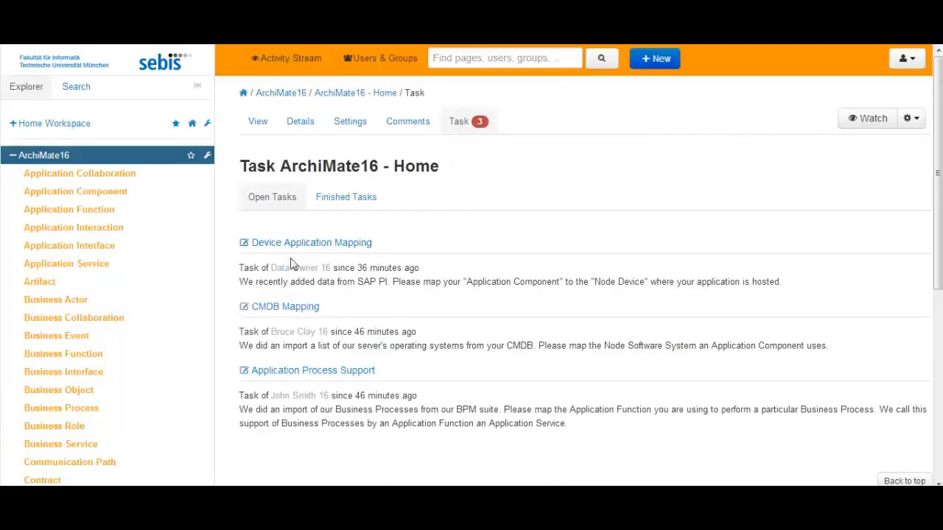
{"action": "left_click", "coordinate": [262, 128]}
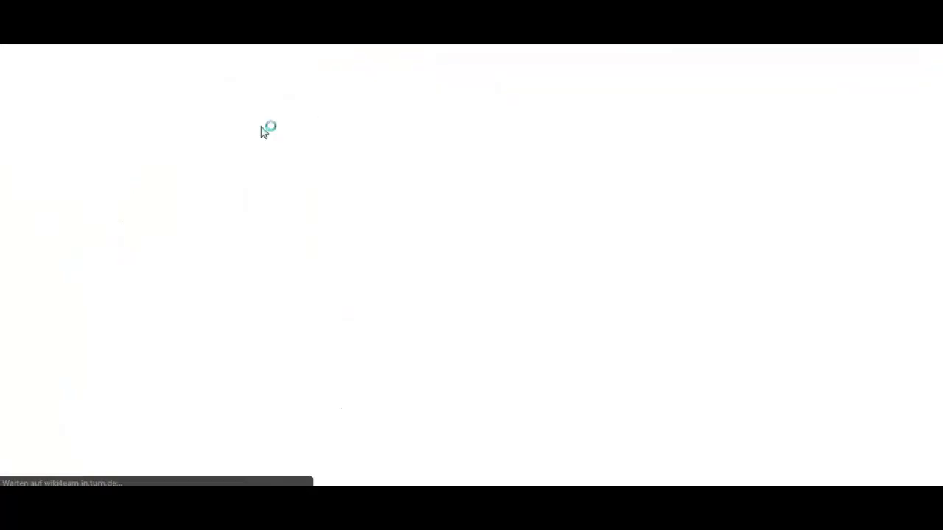
{"action": "scroll", "coordinate": [432, 269], "scroll_direction": "down", "scroll_amount": 5}
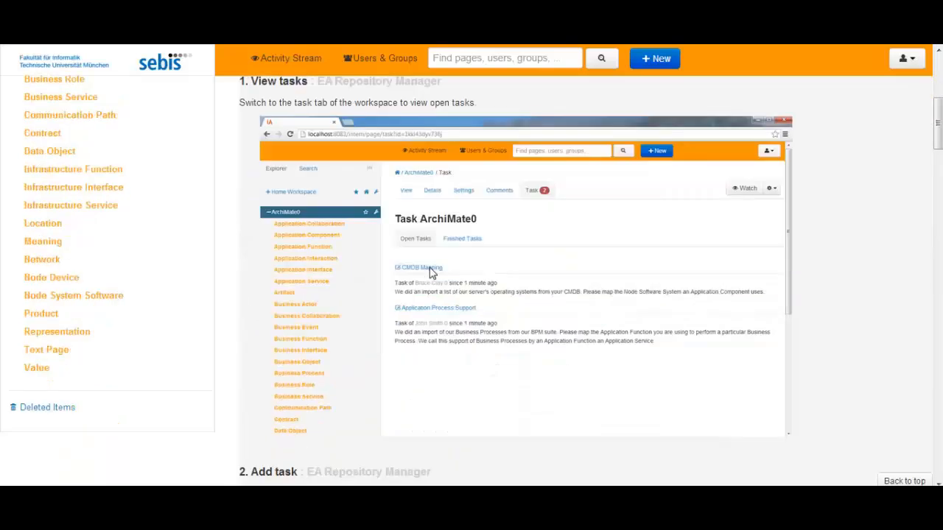
{"action": "scroll", "coordinate": [432, 271], "scroll_direction": "down", "scroll_amount": 10}
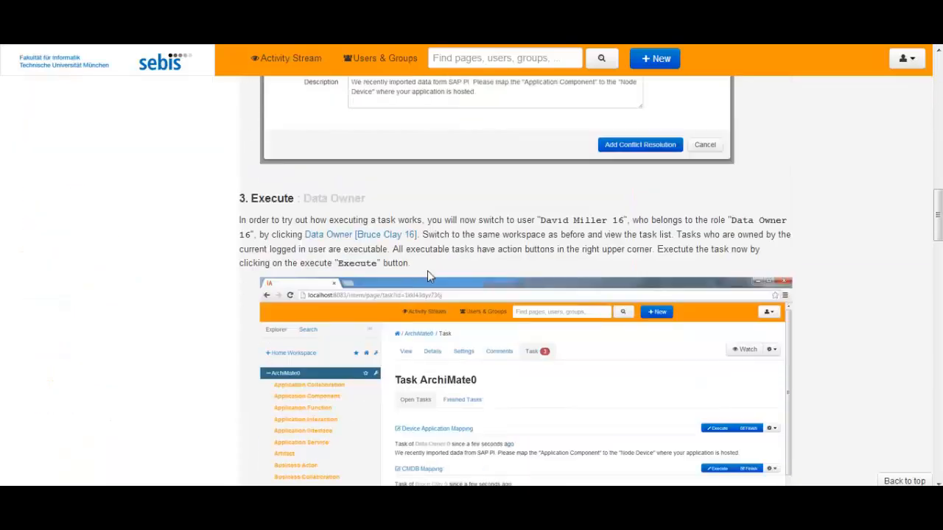
{"action": "left_click", "coordinate": [348, 241]}
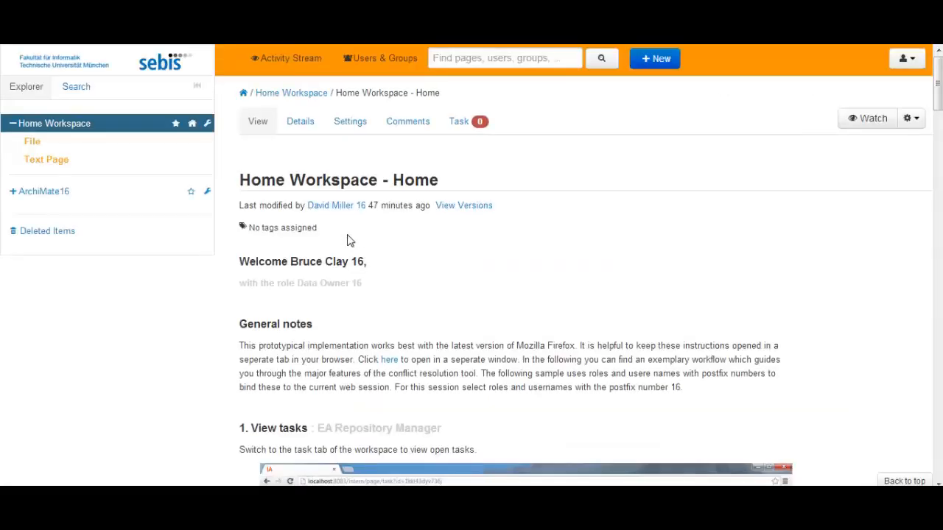
Execute the Device Application Mapping task from the ArchiMate16 workspace's open tasks
{"action": "left_click", "coordinate": [50, 195]}
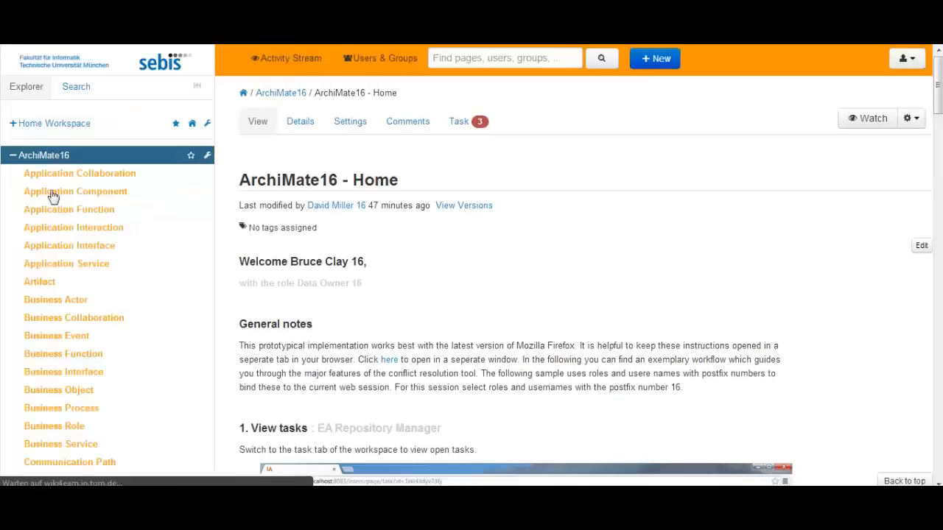
{"action": "left_click", "coordinate": [458, 126]}
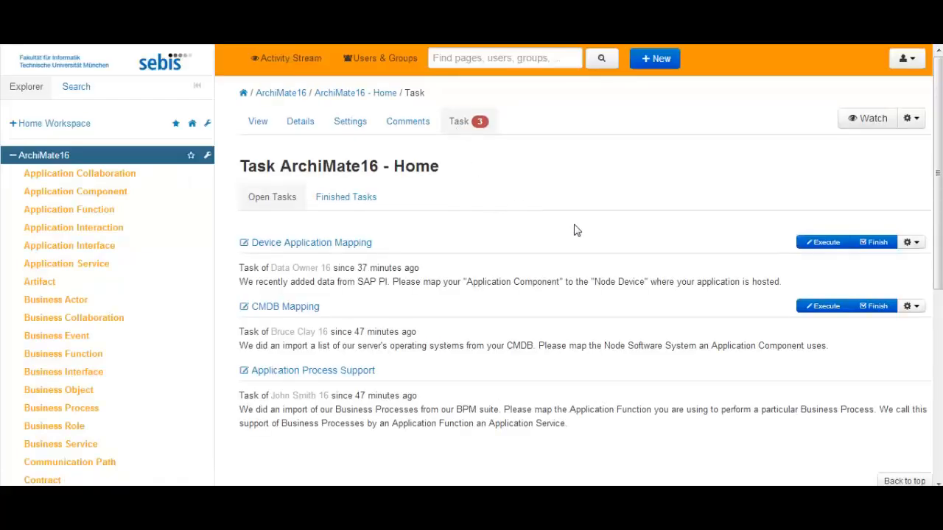
{"action": "left_click", "coordinate": [813, 247]}
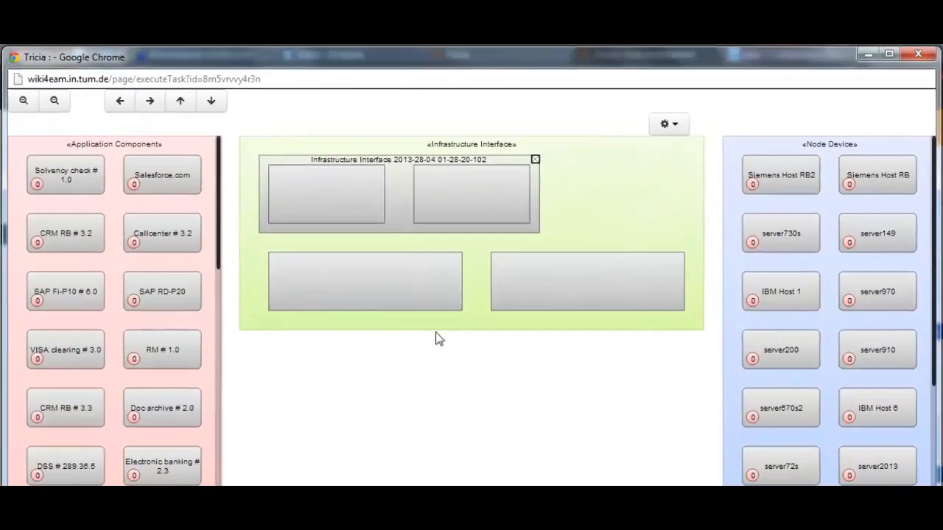
Map application component SAP RD-P20 to node devices server149, server970, server200 and server910 in the first infrastructure interface
{"action": "left_click_drag", "start_coordinate": [165, 281], "coordinate": [335, 187]}
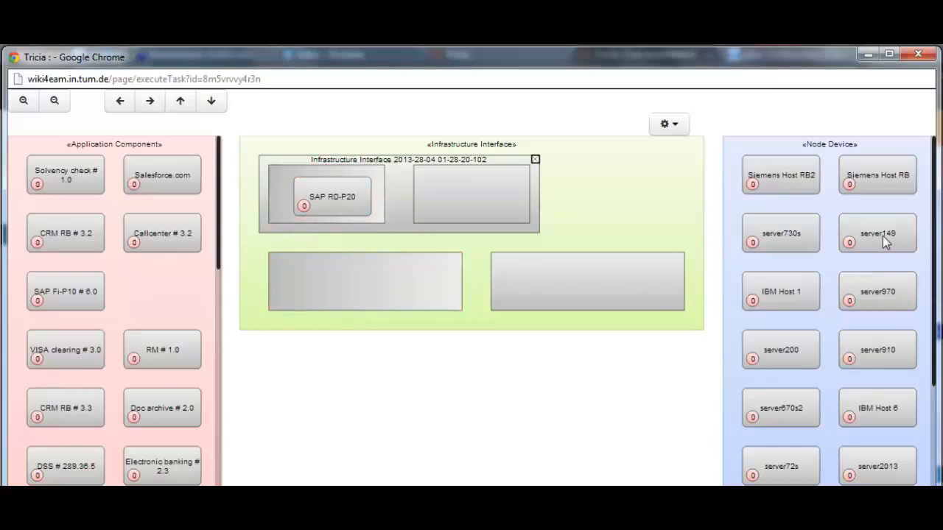
{"action": "left_click_drag", "start_coordinate": [894, 229], "coordinate": [480, 180]}
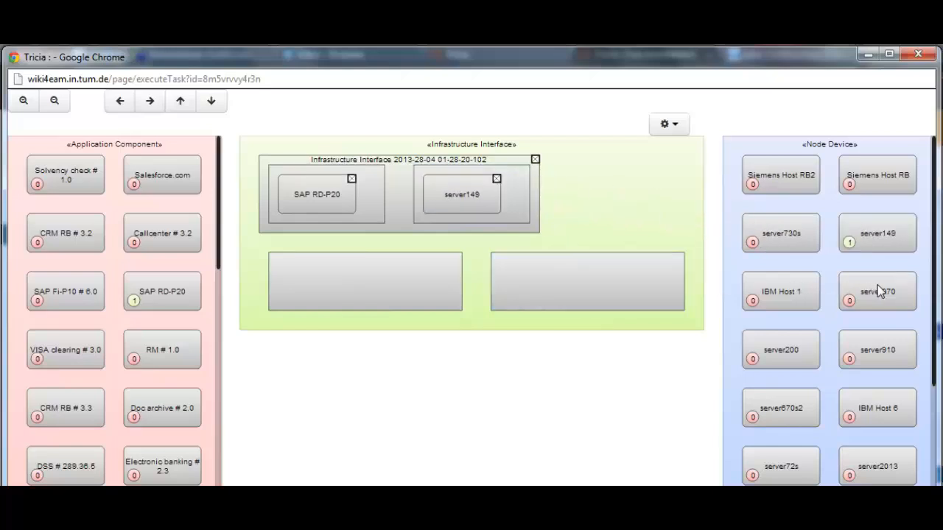
{"action": "left_click_drag", "start_coordinate": [854, 282], "coordinate": [519, 215]}
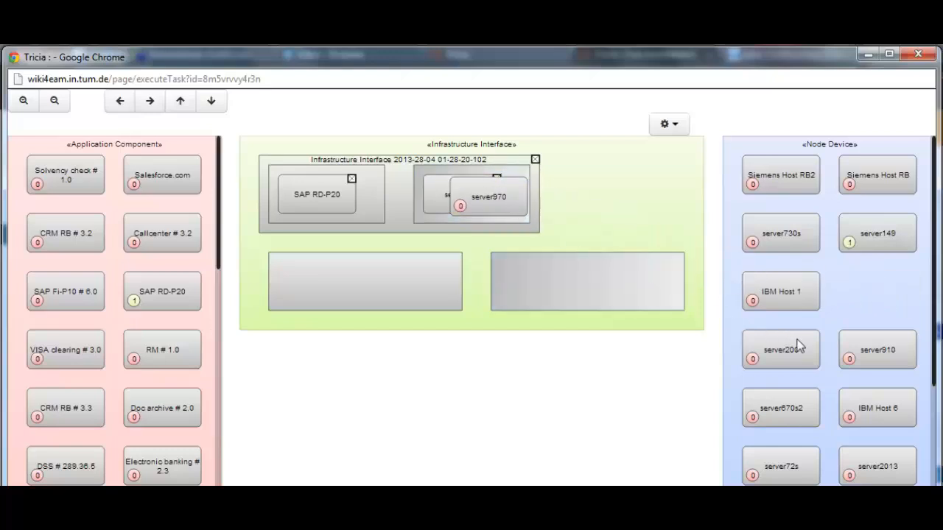
{"action": "left_click_drag", "start_coordinate": [791, 346], "coordinate": [519, 194]}
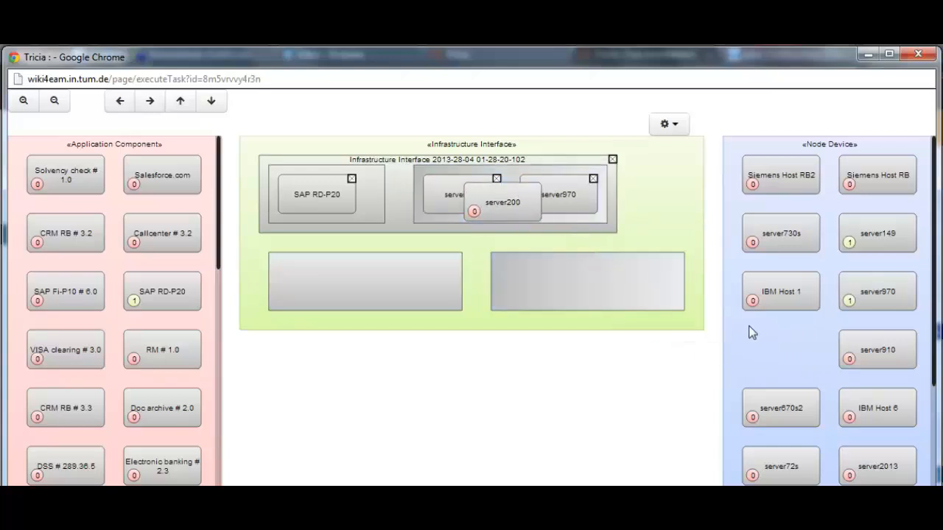
{"action": "left_click_drag", "start_coordinate": [861, 344], "coordinate": [556, 250]}
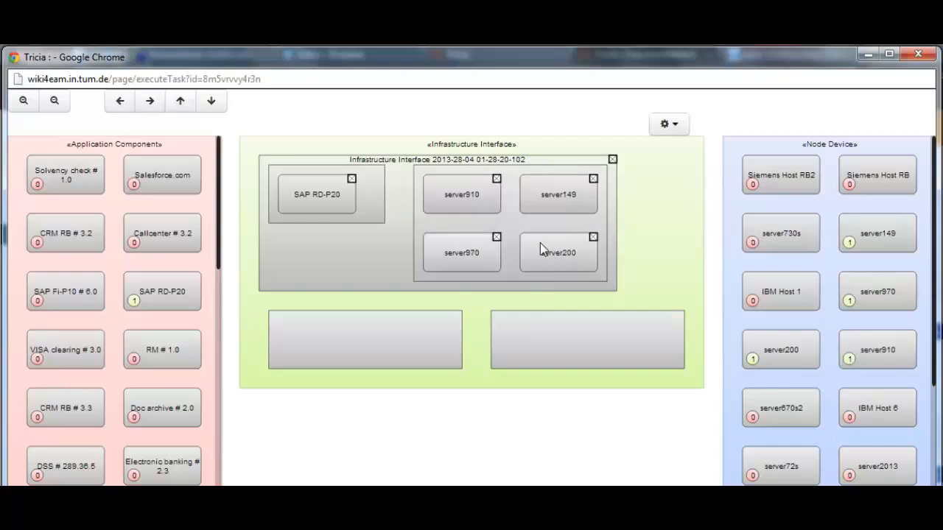
Remove server970 from the SAP RD-P20 mapping and map DWH # 2.3 to Siemens Host RB2 and IBM Host 6 in a new infrastructure interface
{"action": "left_click", "coordinate": [497, 238]}
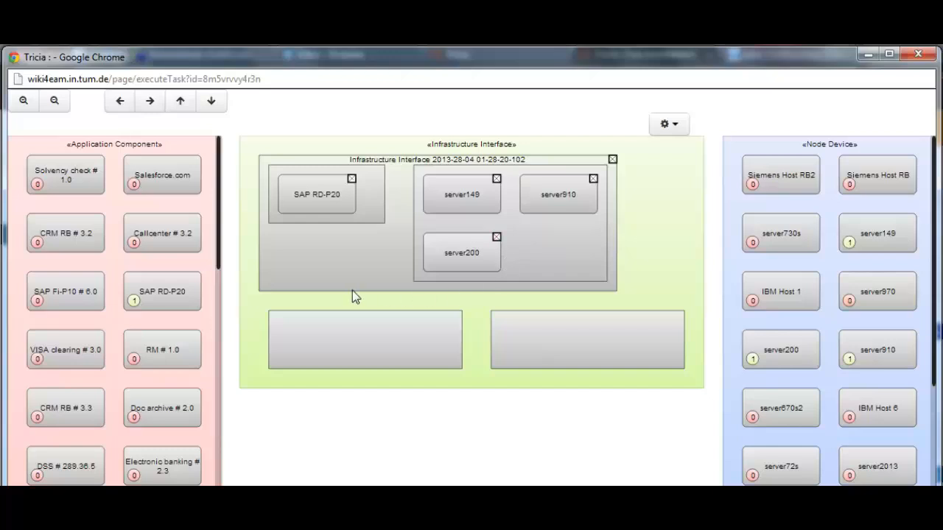
{"action": "left_click_drag", "start_coordinate": [220, 195], "coordinate": [218, 443]}
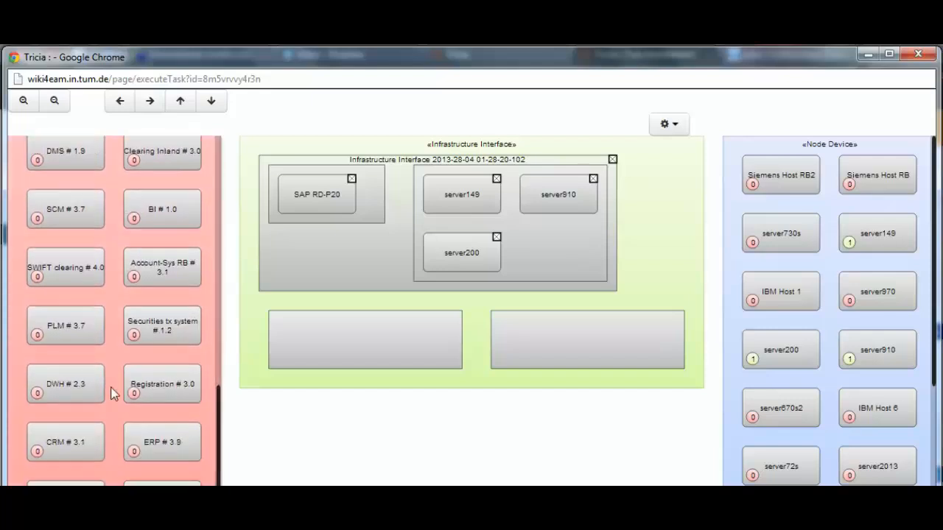
{"action": "left_click_drag", "start_coordinate": [89, 382], "coordinate": [358, 333]}
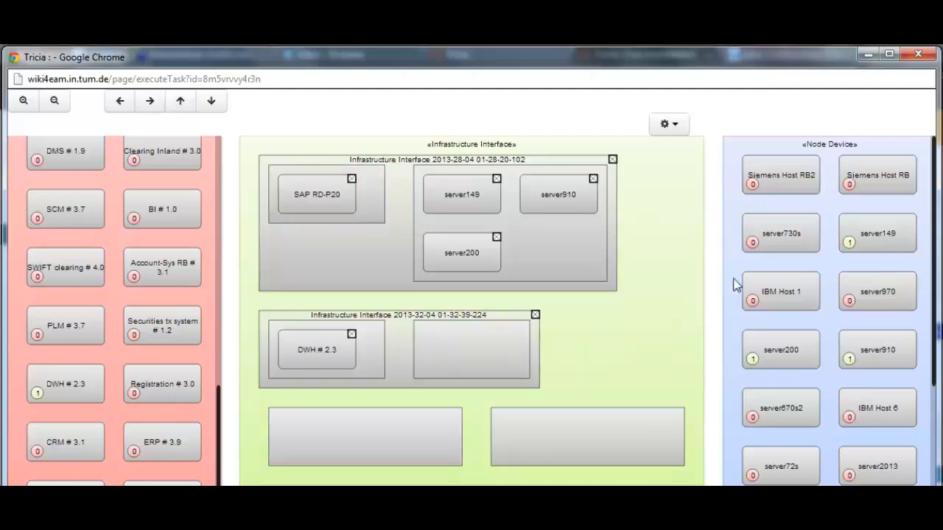
{"action": "left_click_drag", "start_coordinate": [793, 185], "coordinate": [479, 366]}
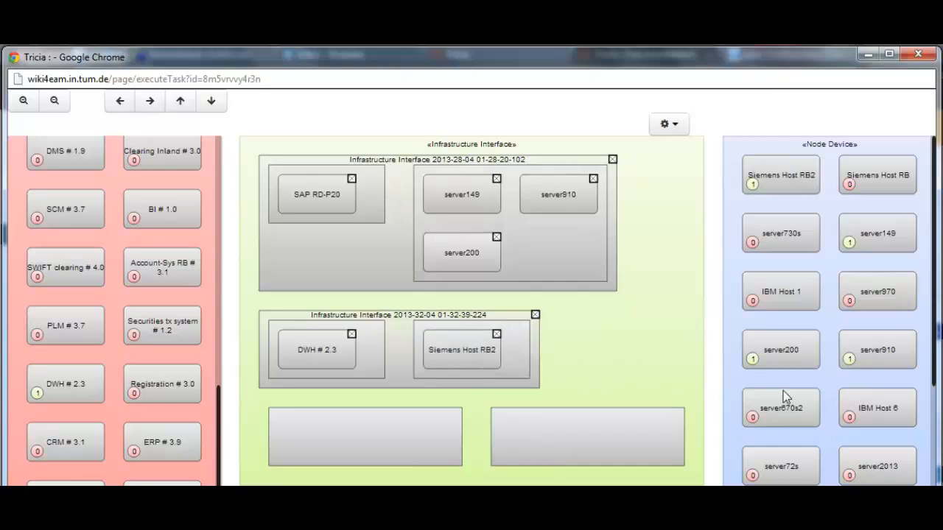
{"action": "left_click_drag", "start_coordinate": [863, 396], "coordinate": [474, 340]}
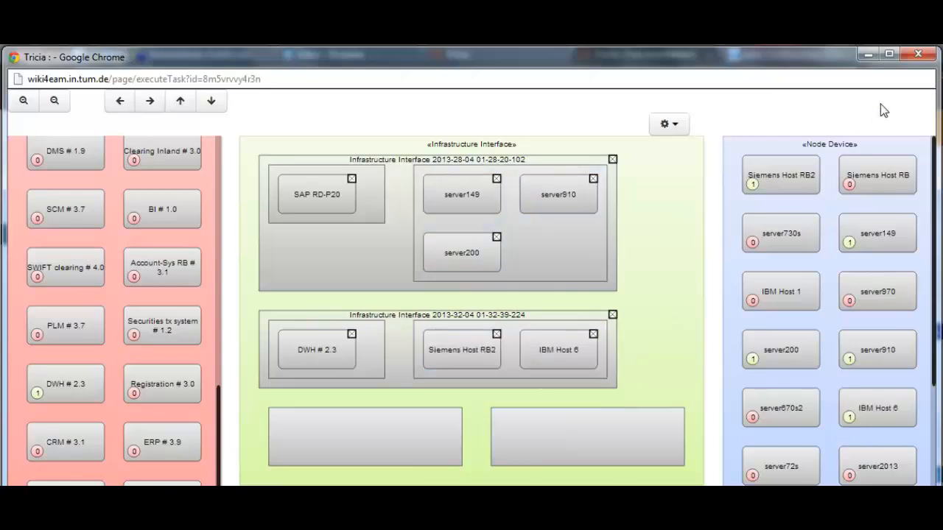
{"action": "left_click", "coordinate": [917, 53]}
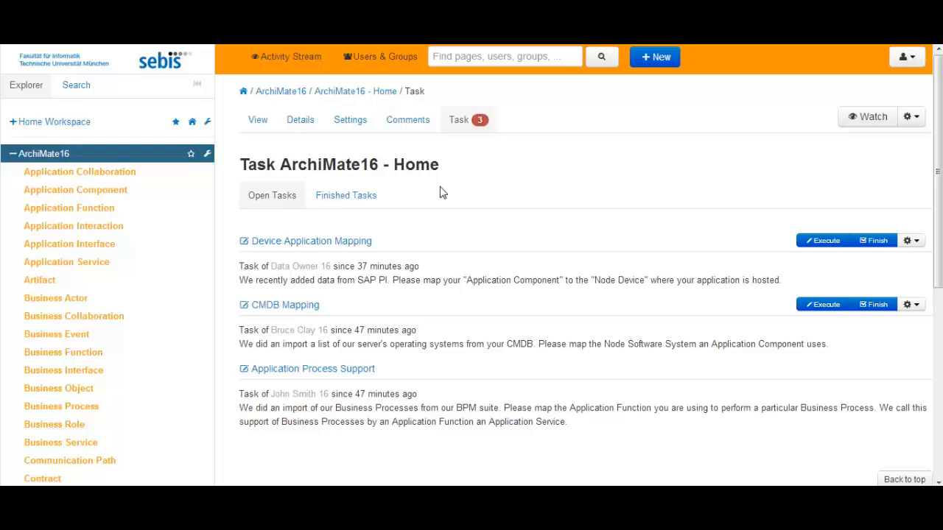
Forward the Device Application Mapping task, choosing the intended colleague's workspace 16 user account as its new owner
{"action": "left_click", "coordinate": [911, 243]}
{"action": "left_click", "coordinate": [885, 283]}
{"action": "left_click", "coordinate": [378, 144]}
{"action": "type", "text": "john smith 16"}
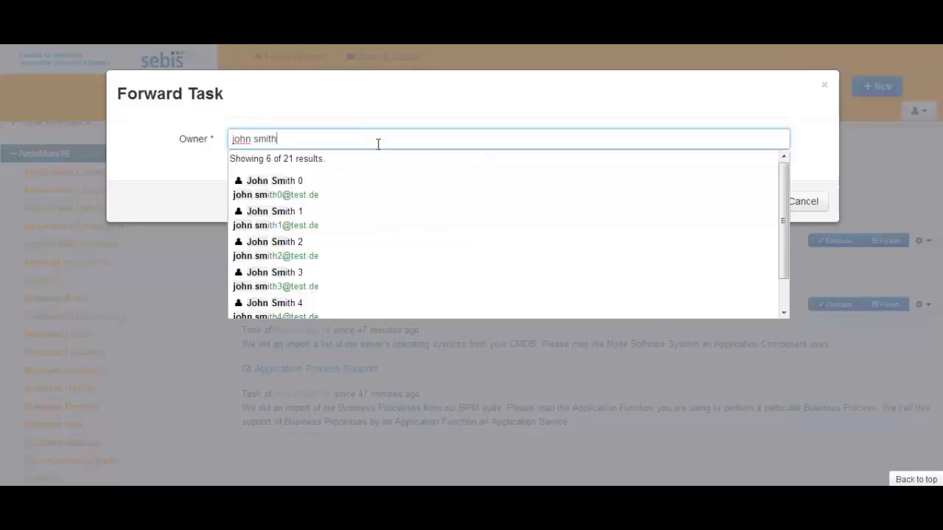
{"action": "left_click", "coordinate": [340, 183]}
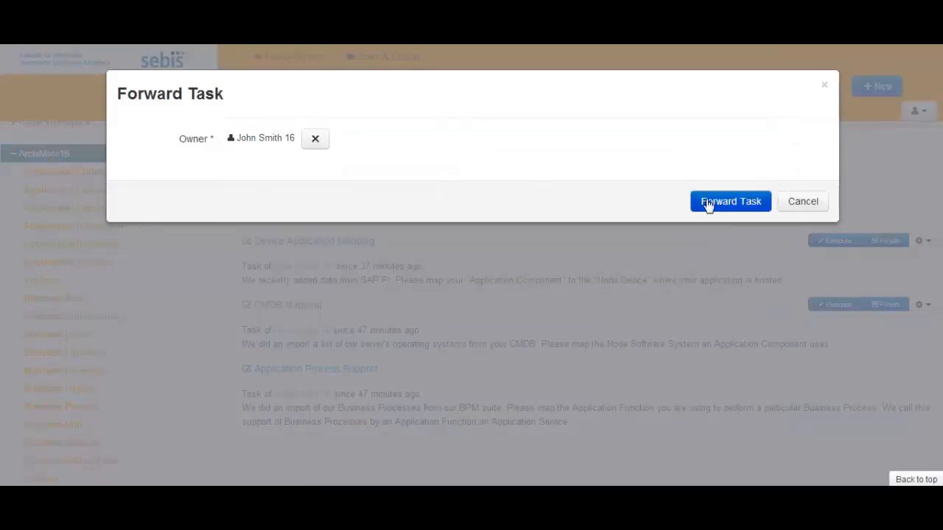